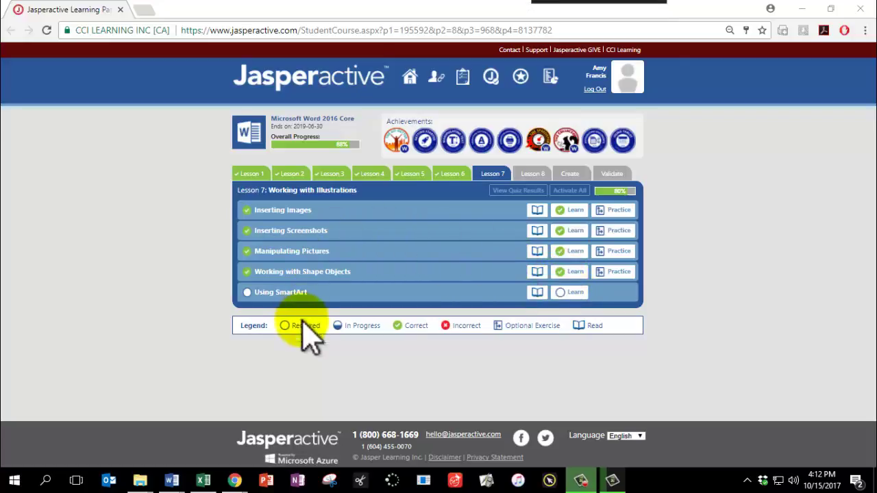
# Launch the Using SmartArt lesson in Jasperactive and continue into its Word practice.
pyautogui.click(565, 293)
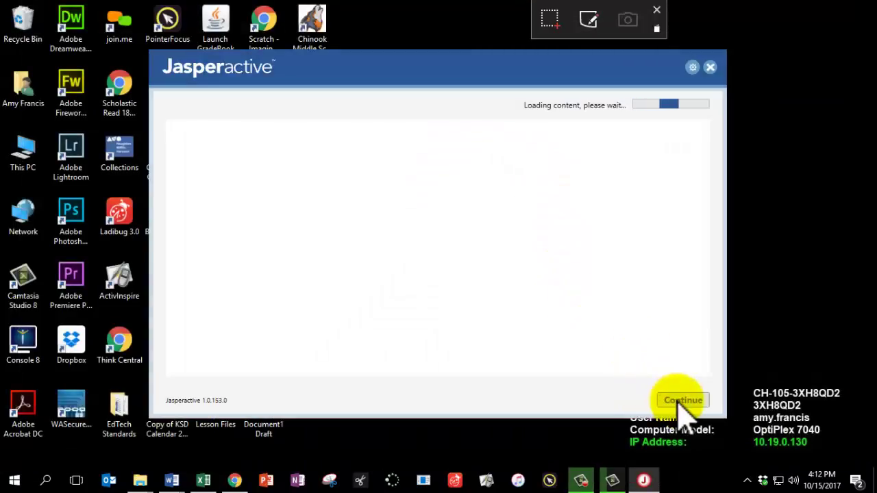
pyautogui.click(689, 382)
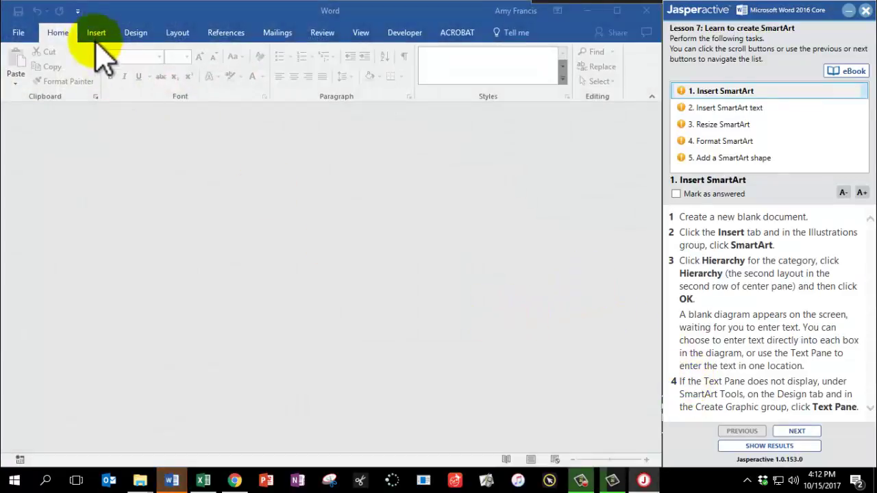
# Create a new blank Word document and switch to the Insert ribbon.
pyautogui.click(21, 33)
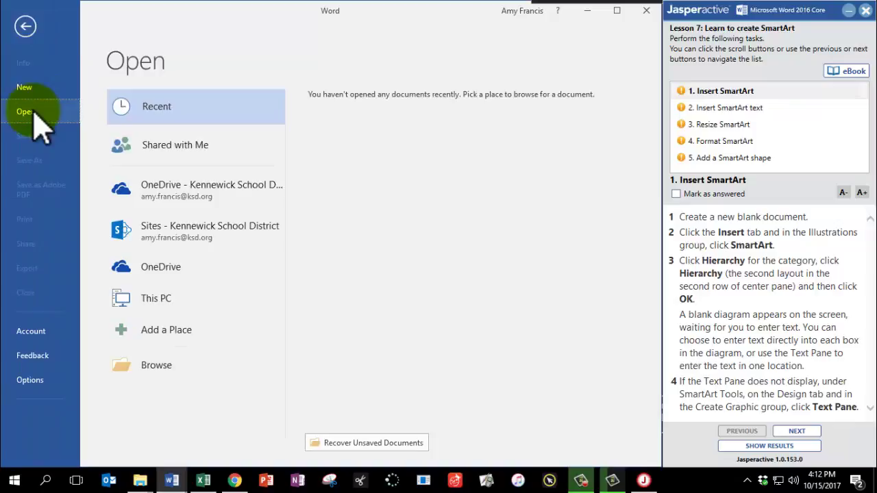
pyautogui.click(31, 89)
pyautogui.click(171, 204)
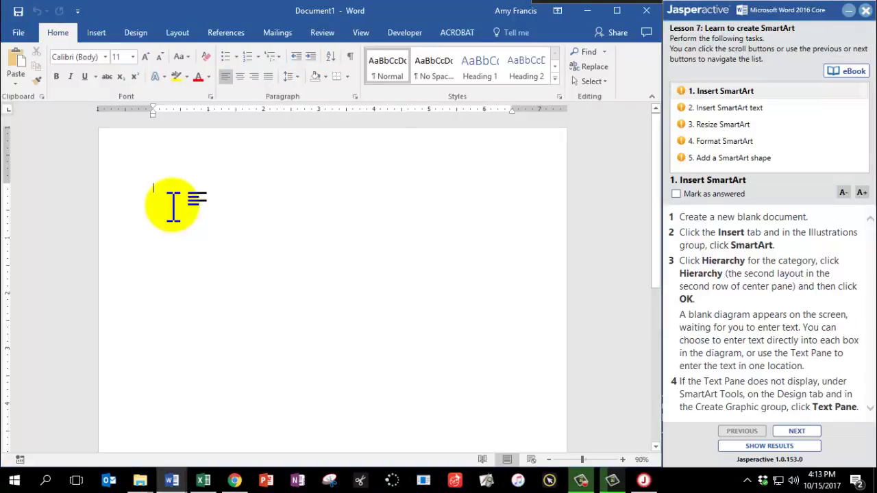
pyautogui.click(100, 33)
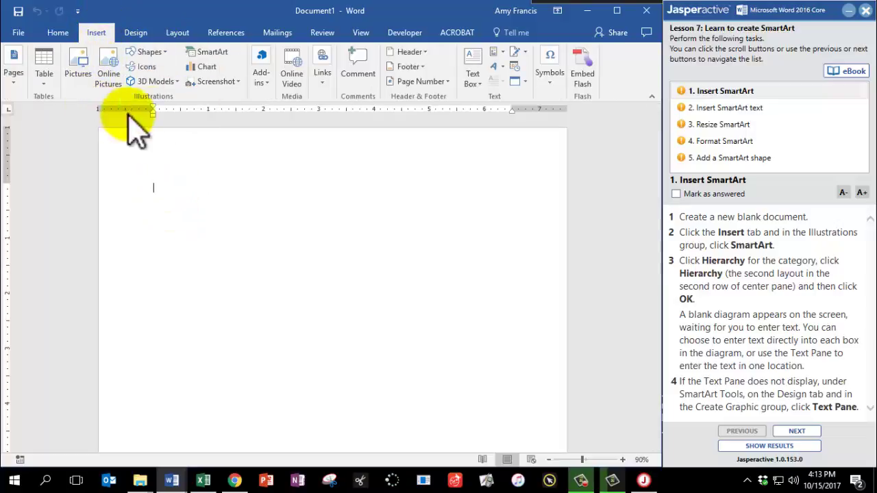
# In the SmartArt gallery, pick the Hierarchy layout from the Hierarchy category.
pyautogui.click(223, 55)
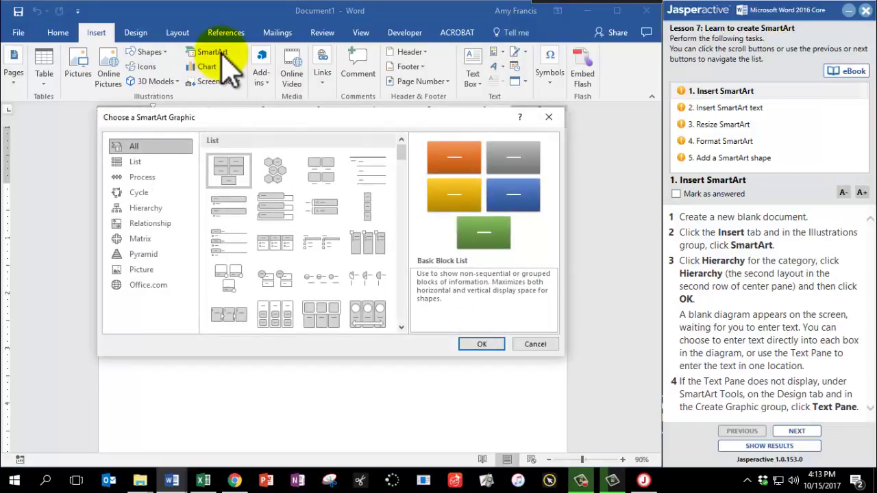
pyautogui.click(148, 209)
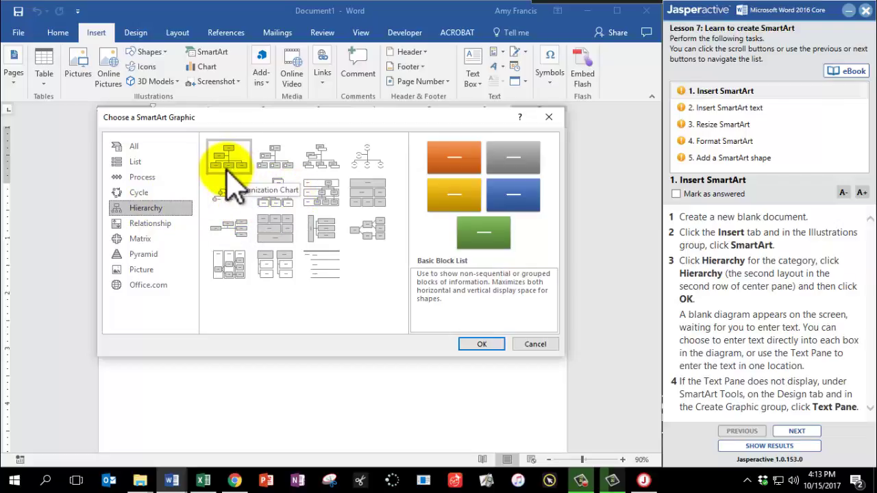
pyautogui.click(284, 197)
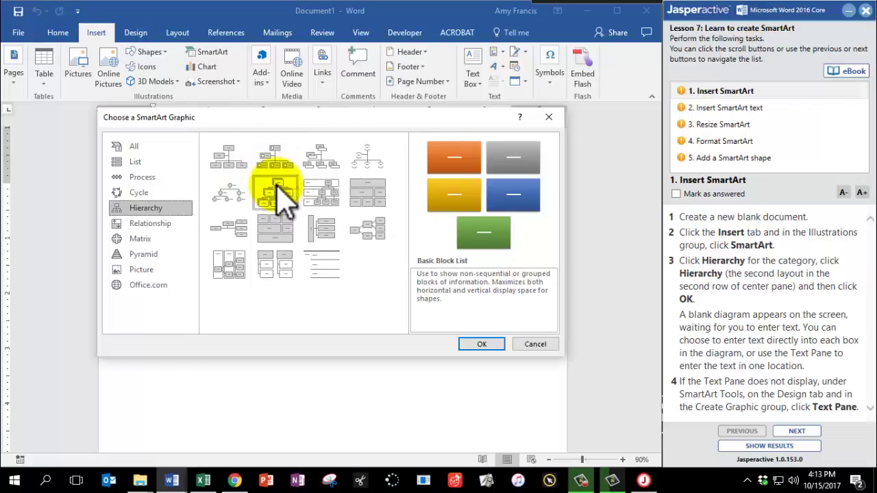
# Insert the Hierarchy diagram, show its Text Pane, and mark the Insert SmartArt task done.
pyautogui.click(482, 345)
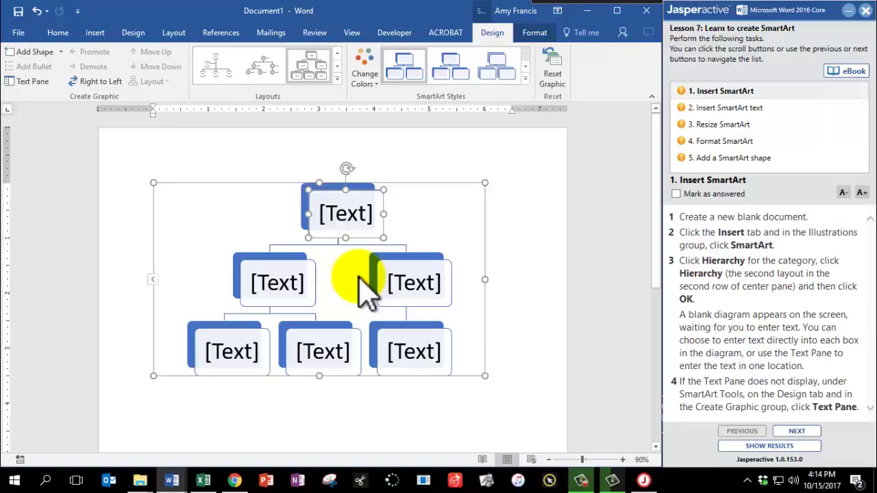
pyautogui.click(33, 82)
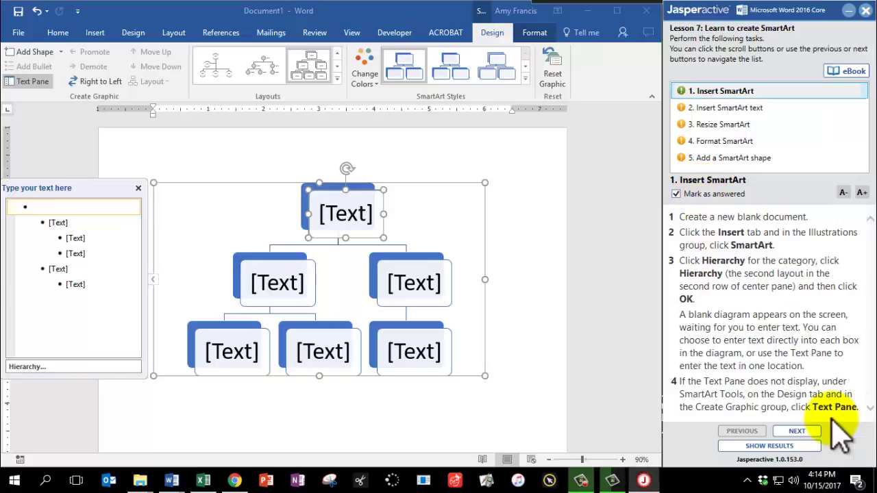
pyautogui.click(797, 430)
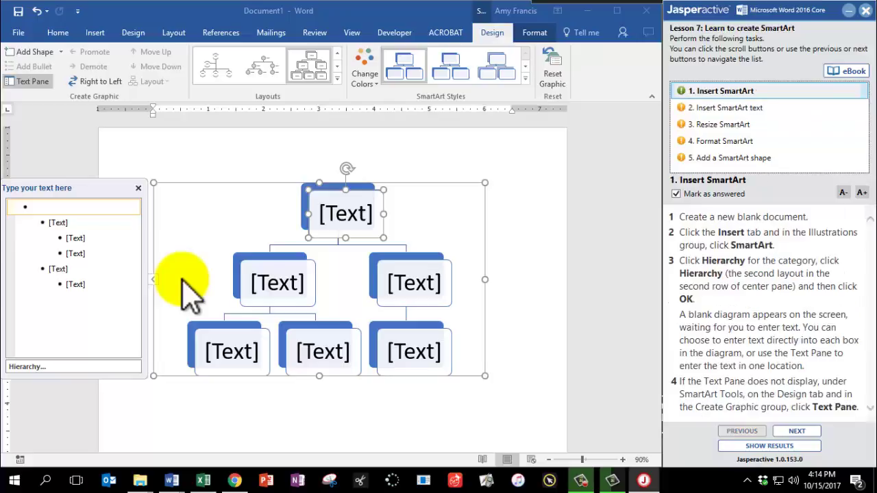
# Type the top manager's name into the top entry and advance the lesson to the text task.
pyautogui.click(33, 207)
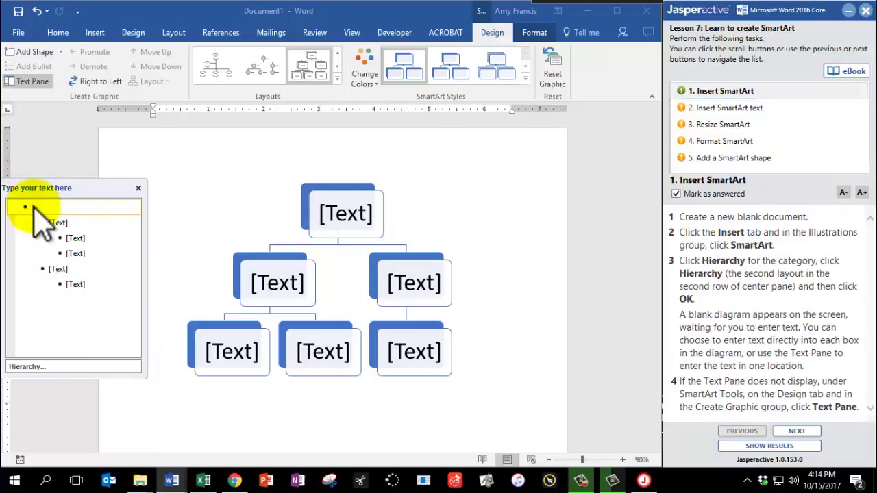
pyautogui.write('Nick Kla')
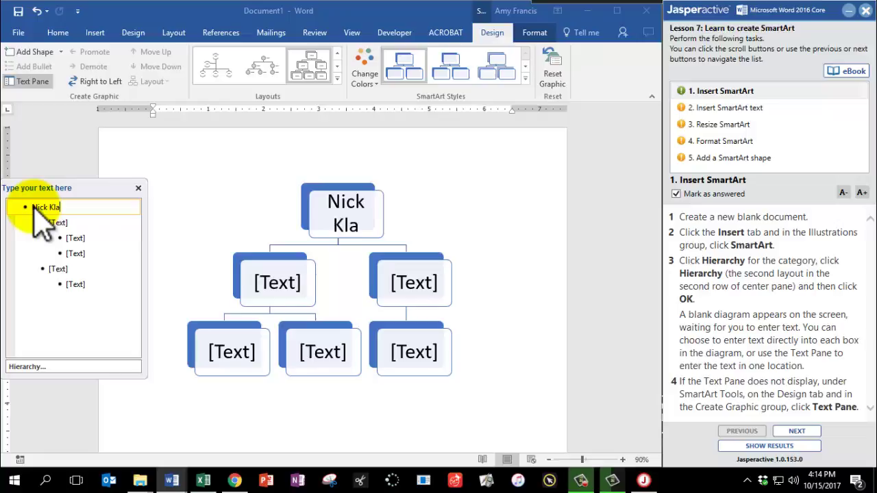
pyautogui.write('ssen')
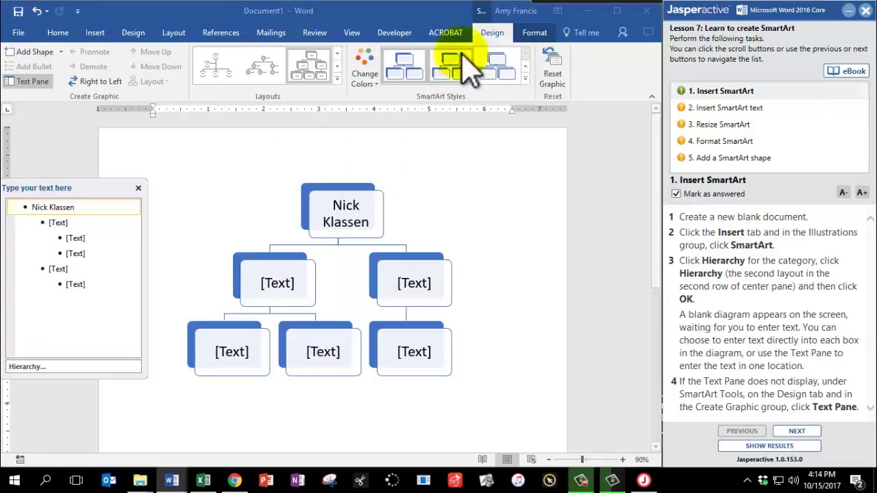
pyautogui.click(727, 108)
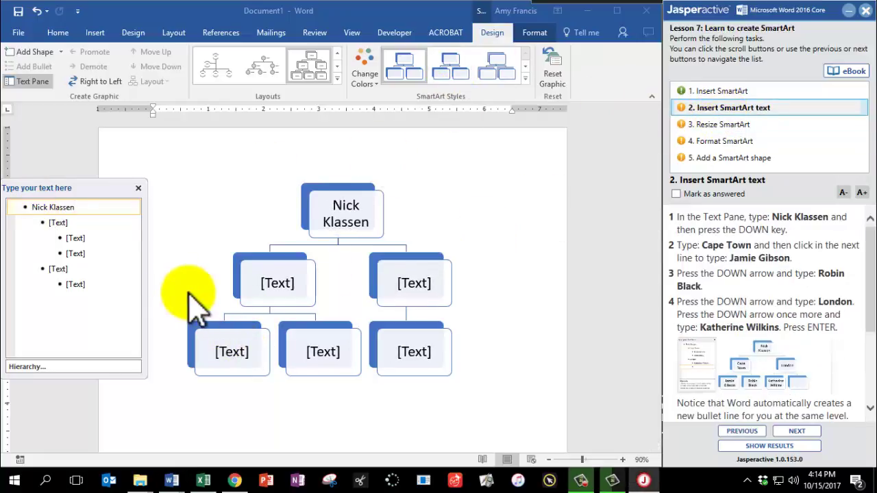
pyautogui.click(84, 207)
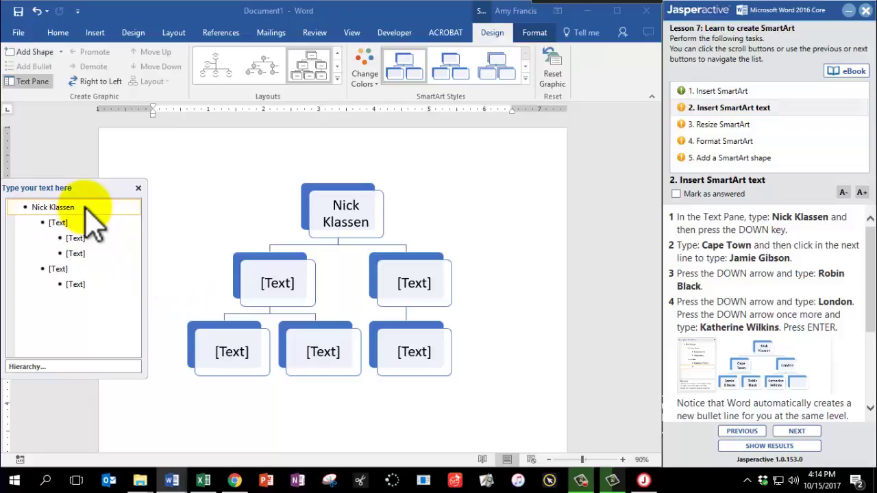
# Enter Cape Town as a branch, with two staff members' names beneath it.
pyautogui.press('Down')
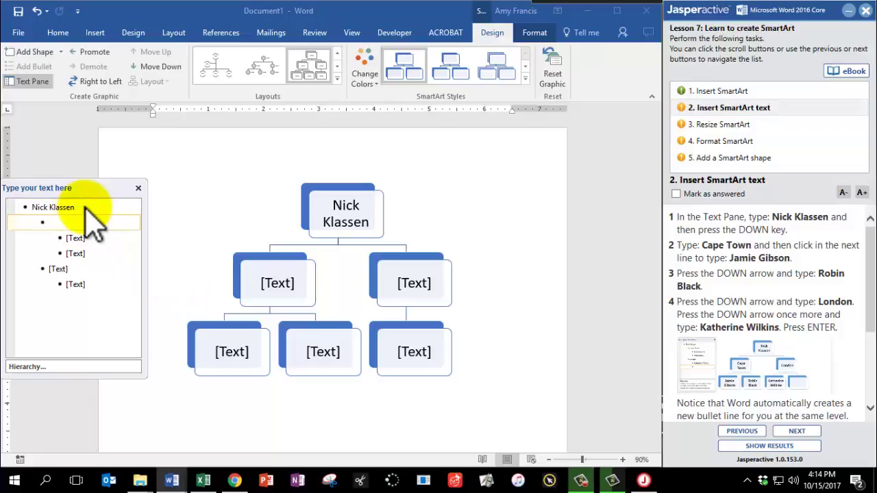
pyautogui.write('Cape Town')
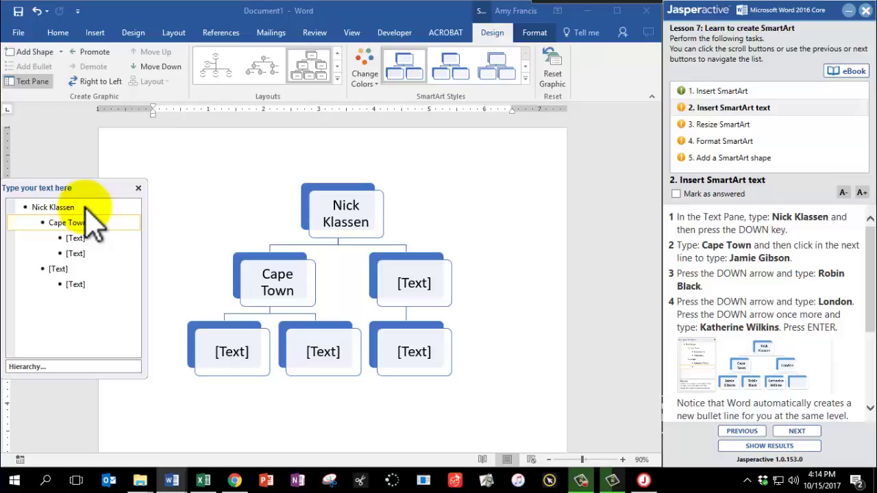
pyautogui.click(88, 237)
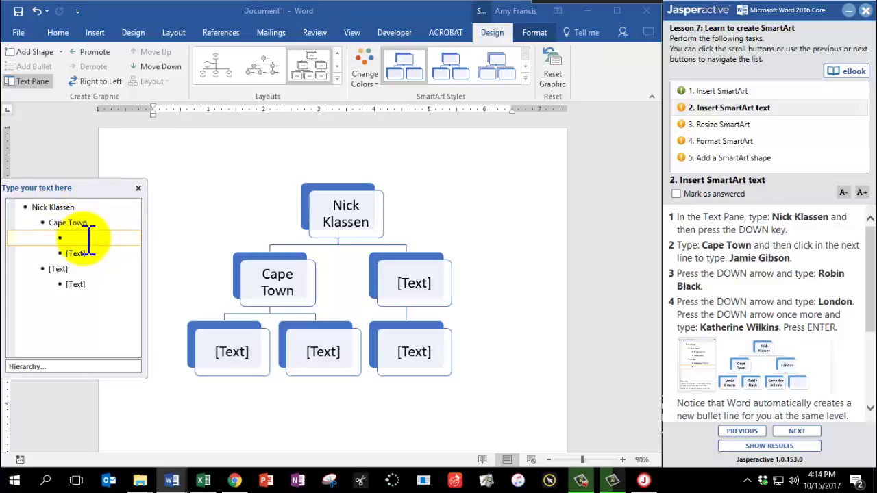
pyautogui.write('Jamie Gibson')
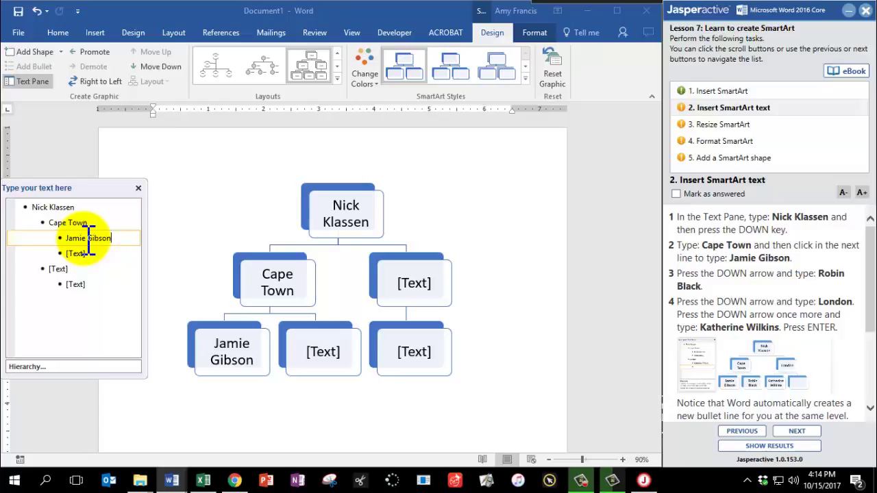
pyautogui.press('Down')
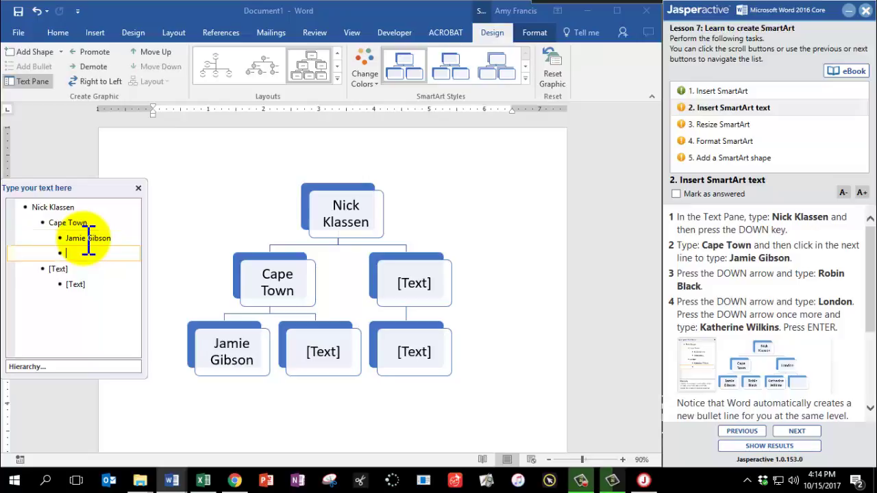
pyautogui.write('Robin')
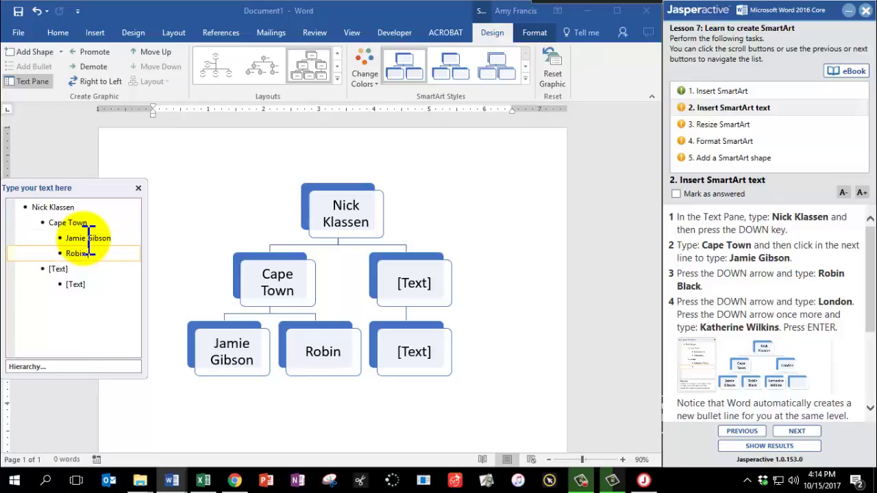
pyautogui.write(' Black')
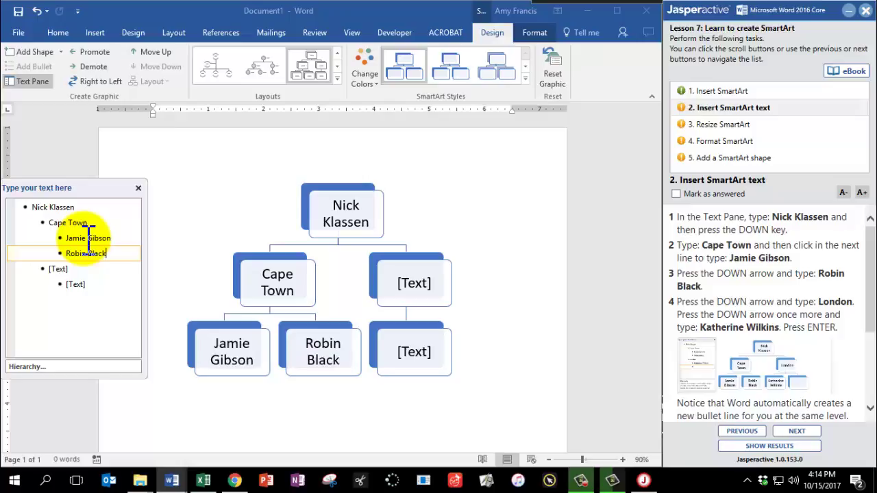
# Enter London as the second branch, with one staff member's name under it.
pyautogui.press('Down')
pyautogui.write('London')
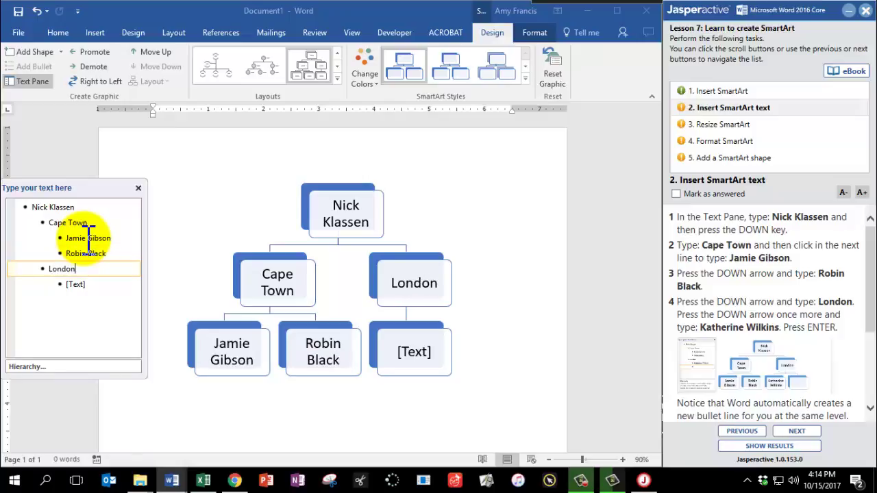
pyautogui.press('Down')
pyautogui.write('Katheri')
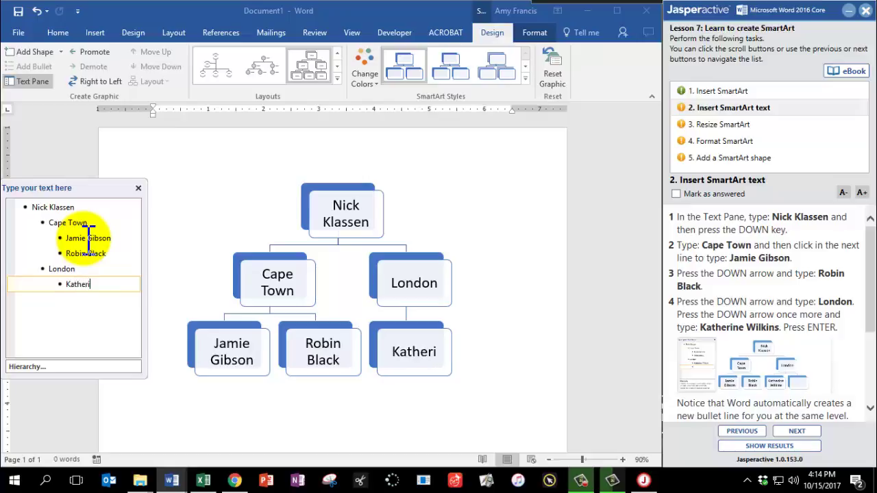
pyautogui.write('ne Wilkin')
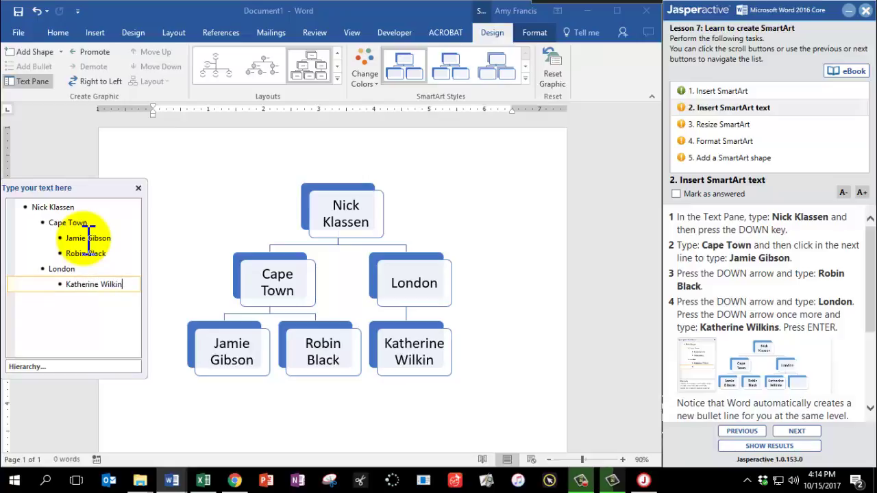
pyautogui.write('s')
# Add a second staff name under London at the correct level, then close the Text Pane.
pyautogui.press('Return')
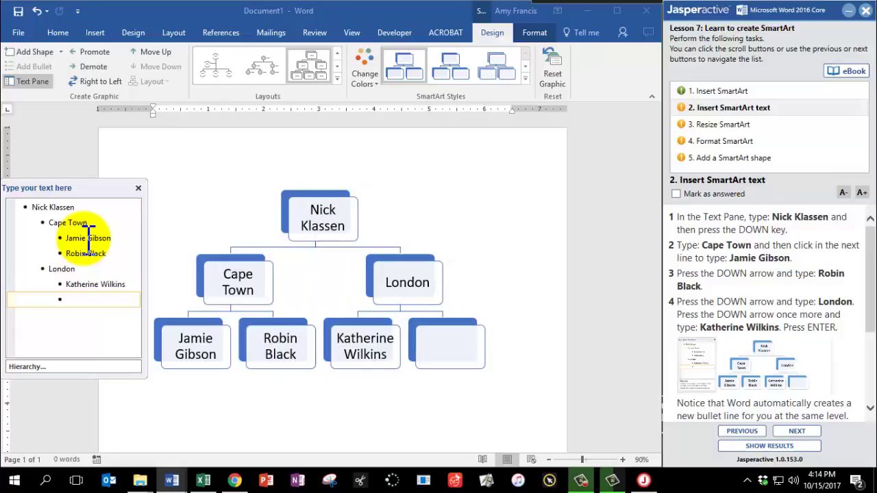
pyautogui.scroll(-4, 843, 377)
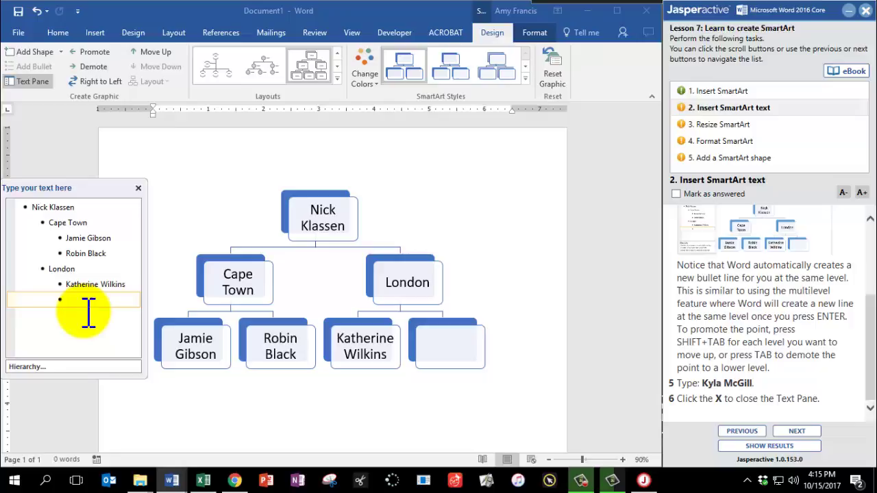
pyautogui.hotkey('shift', 'Tab')
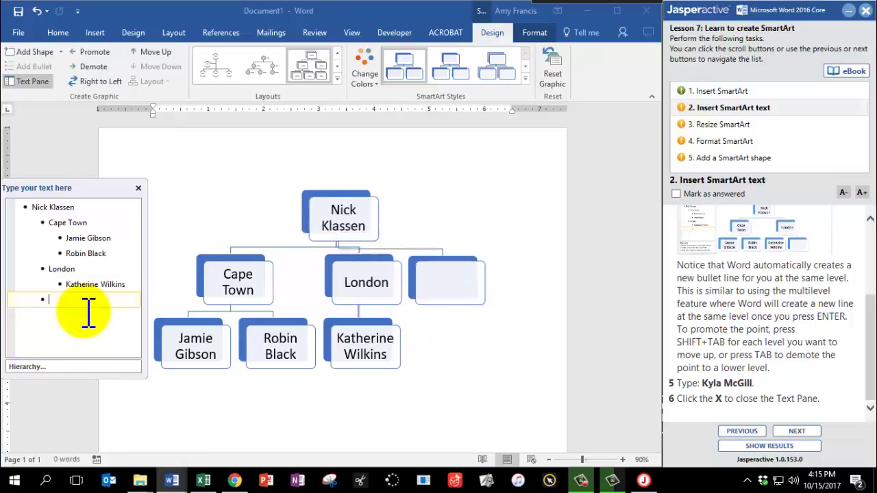
pyautogui.hotkey('shift', 'Tab')
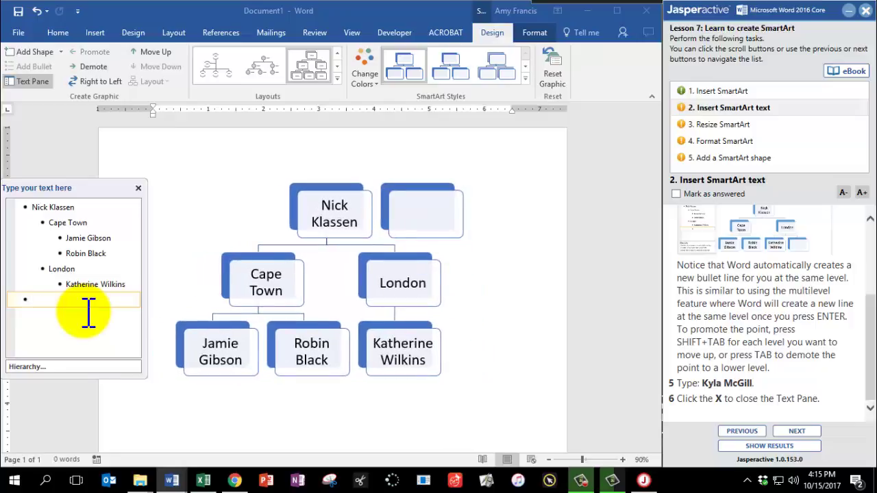
pyautogui.press('Tab')
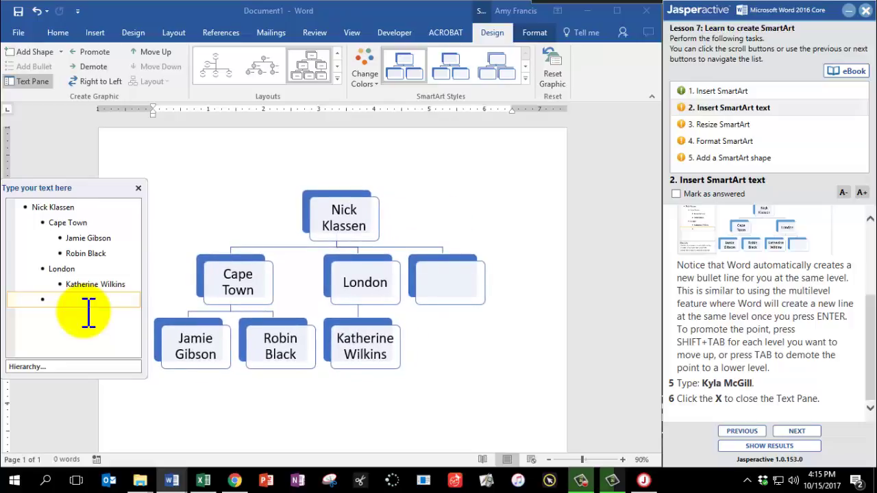
pyautogui.press('Tab')
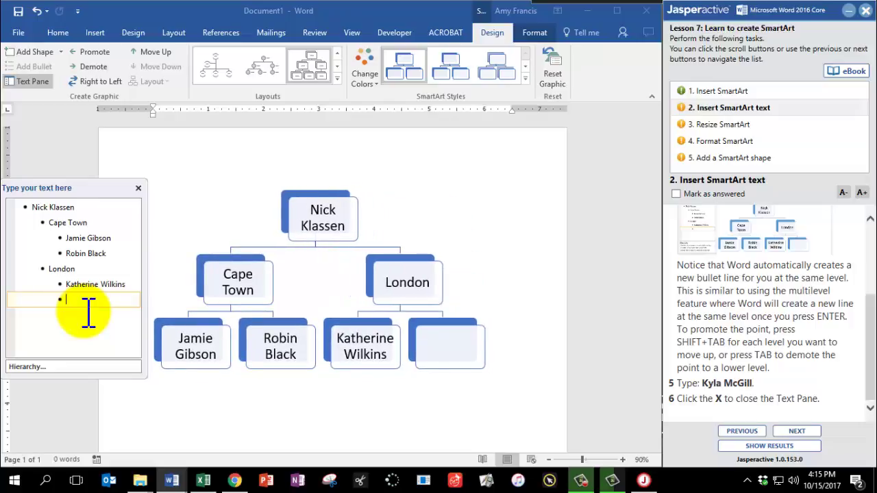
pyautogui.write('Kyla McGill')
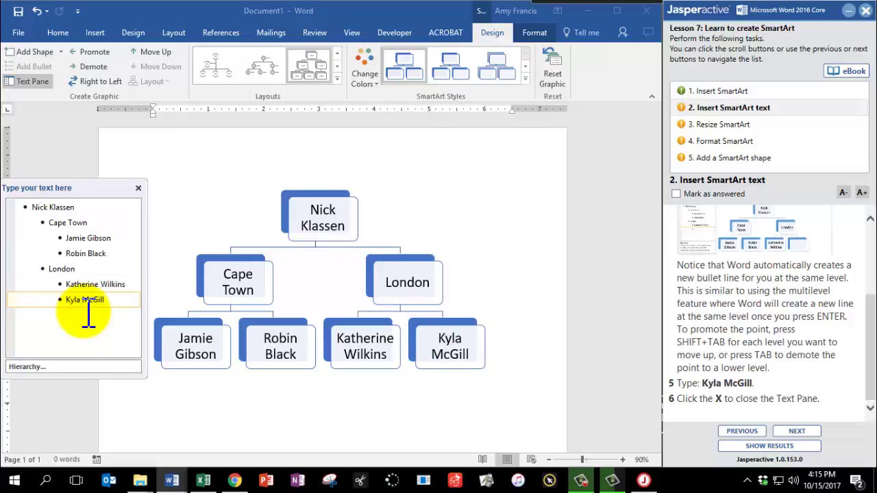
pyautogui.click(139, 188)
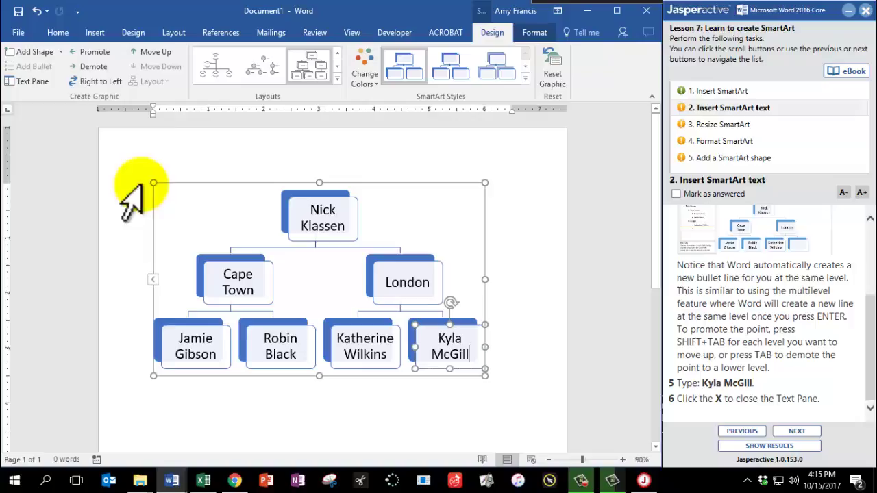
# Mark the text task answered, then give the page Narrow margins and Landscape orientation.
pyautogui.click(685, 195)
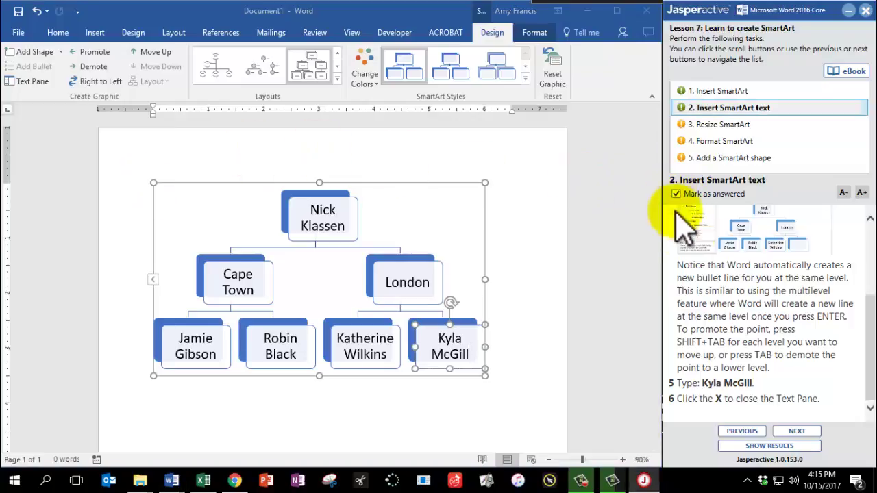
pyautogui.click(788, 432)
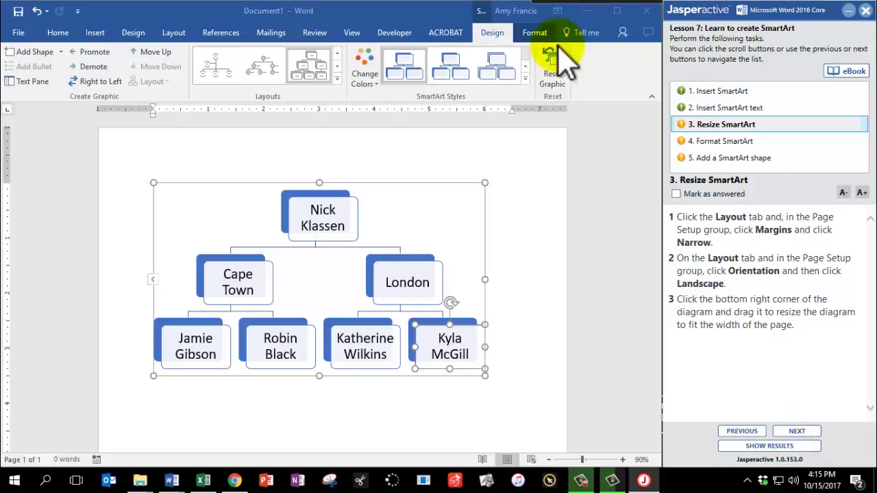
pyautogui.click(173, 34)
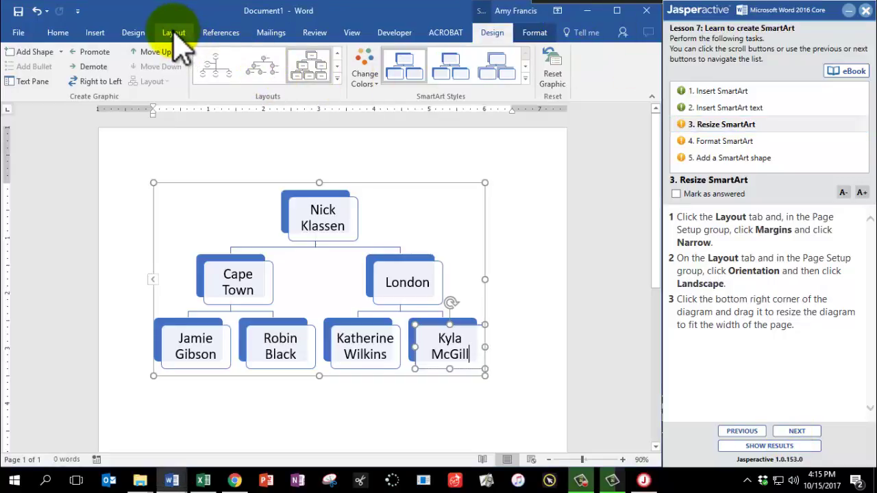
pyautogui.click(174, 33)
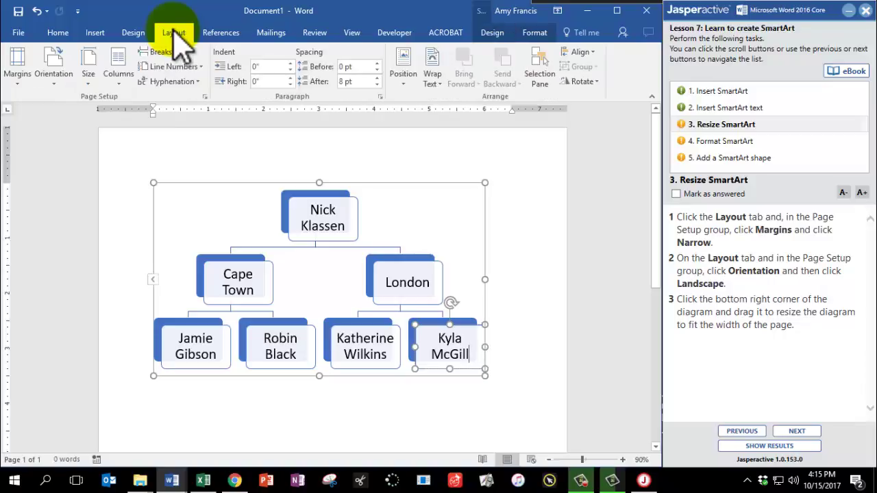
pyautogui.click(21, 77)
pyautogui.click(55, 202)
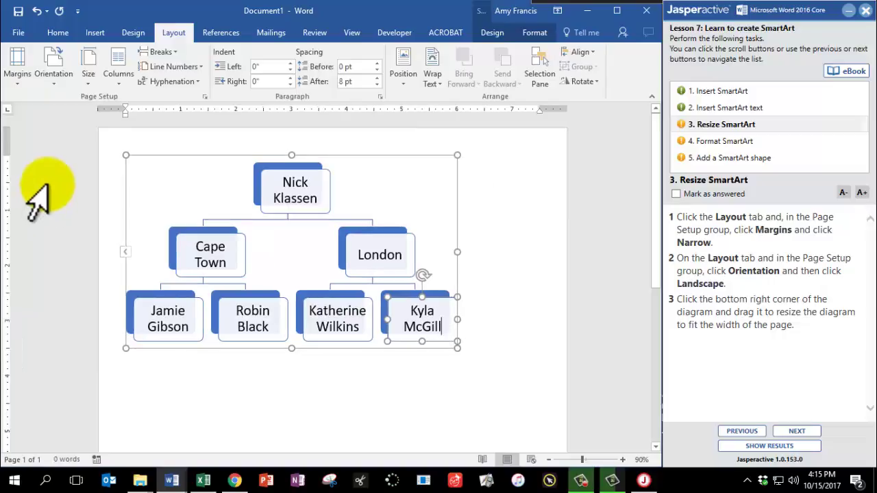
pyautogui.click(53, 79)
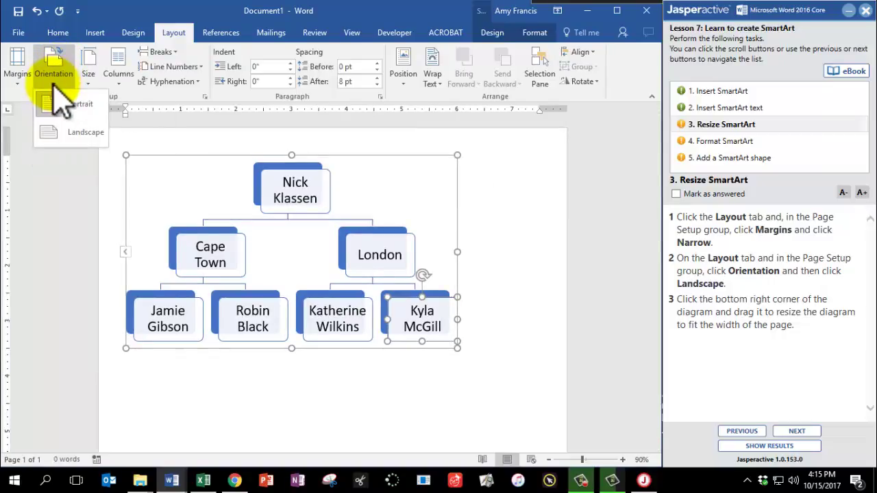
pyautogui.click(60, 137)
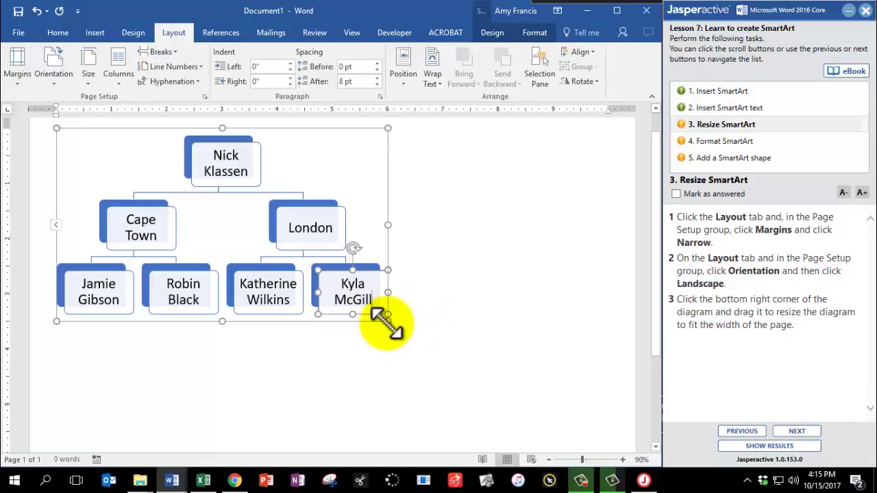
# Enlarge the org chart to span the page width and mark the resize task answered.
pyautogui.scroll(-1, 387, 320)
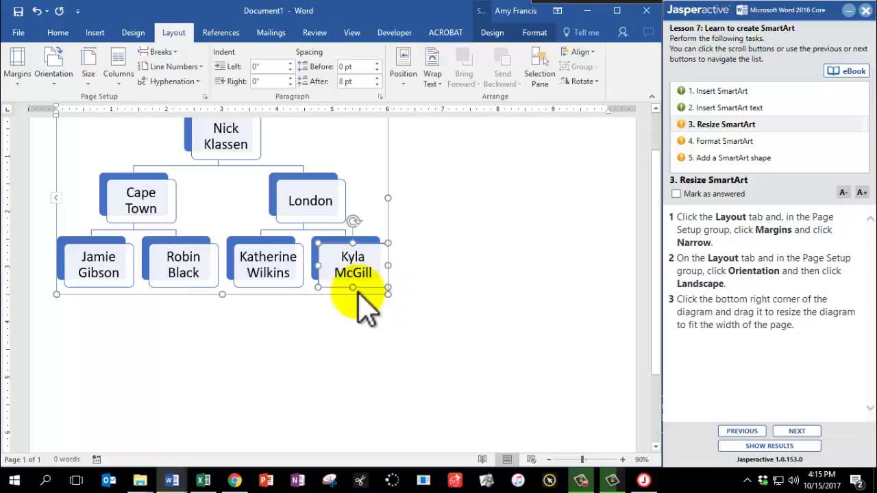
pyautogui.moveTo(388, 294); pyautogui.dragTo(610, 452)
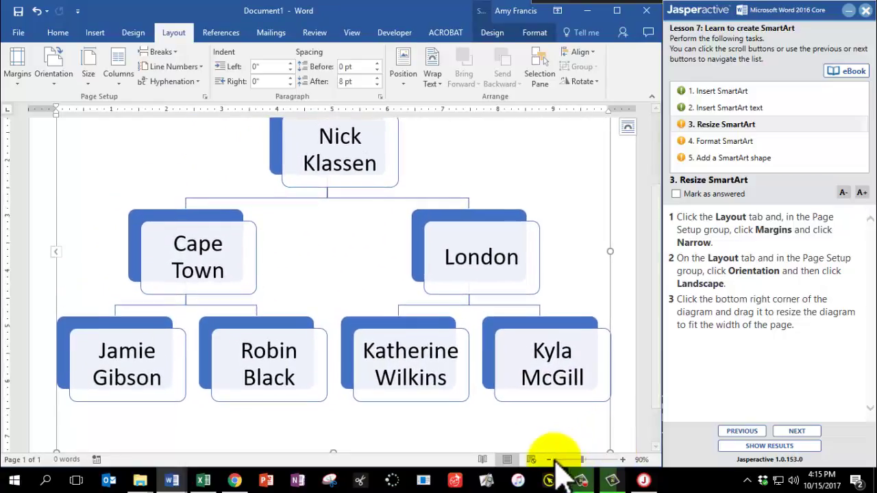
pyautogui.click(548, 459)
pyautogui.click(549, 459)
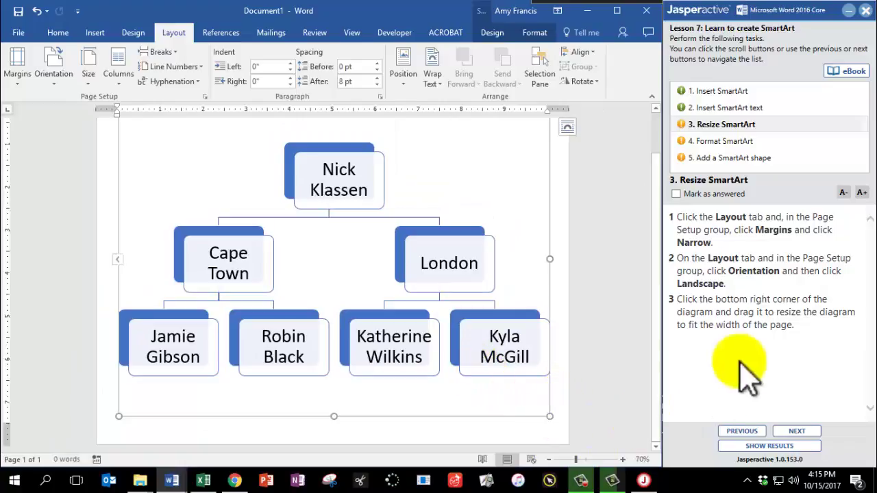
pyautogui.click(677, 194)
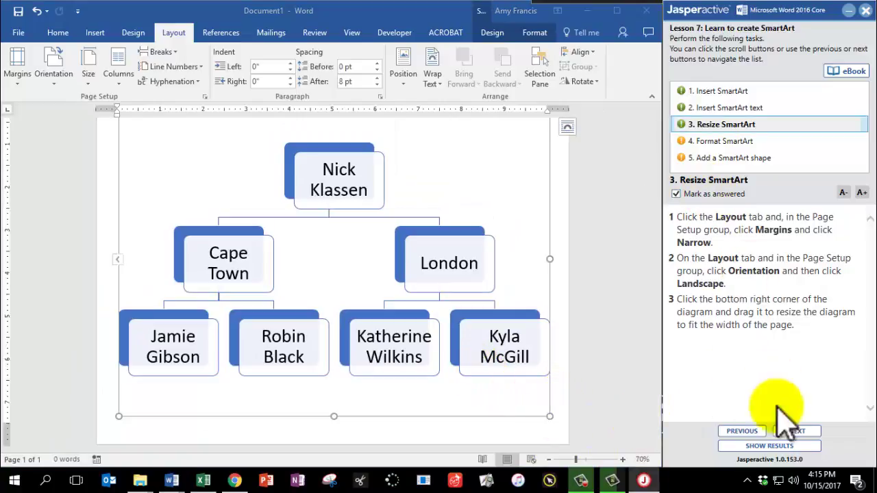
# Switch the diagram layout to Organization Chart from the SmartArt Design layouts gallery.
pyautogui.click(805, 433)
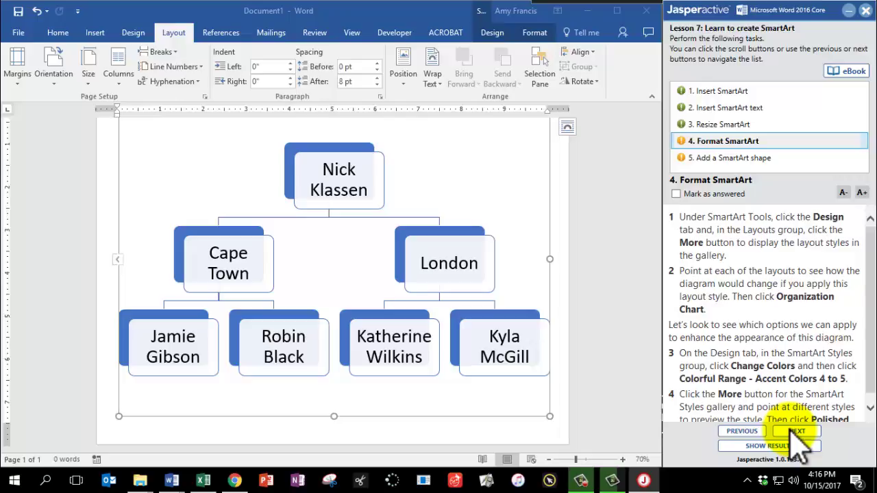
pyautogui.scroll(1, 382, 390)
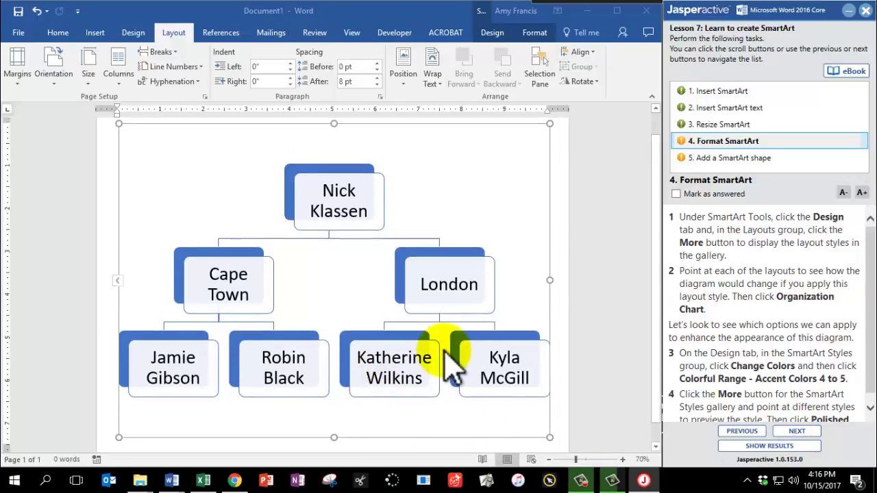
pyautogui.scroll(1, 448, 240)
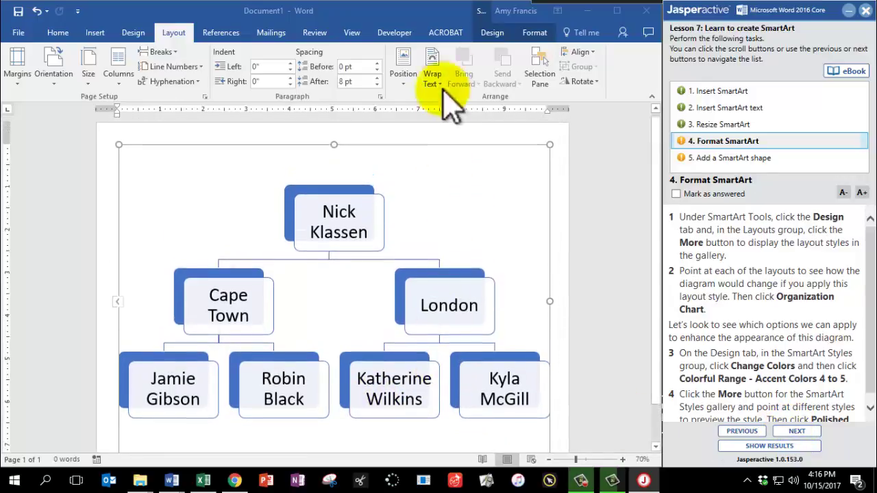
pyautogui.click(493, 35)
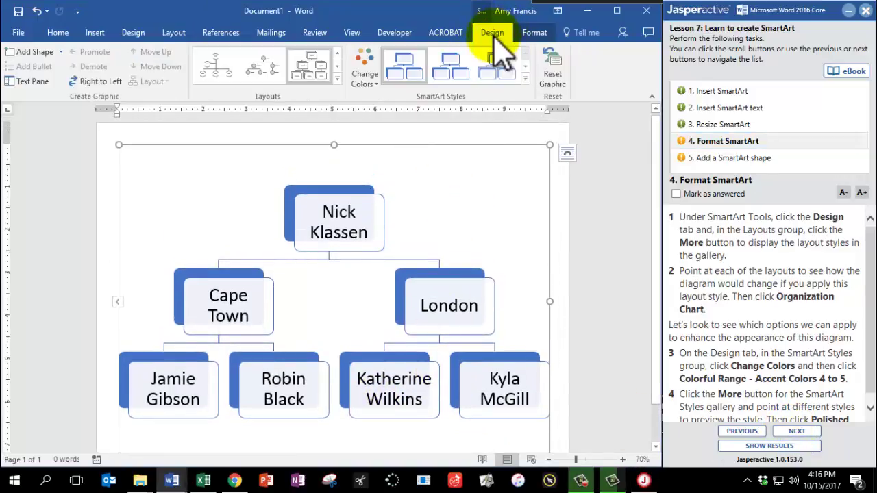
pyautogui.click(338, 78)
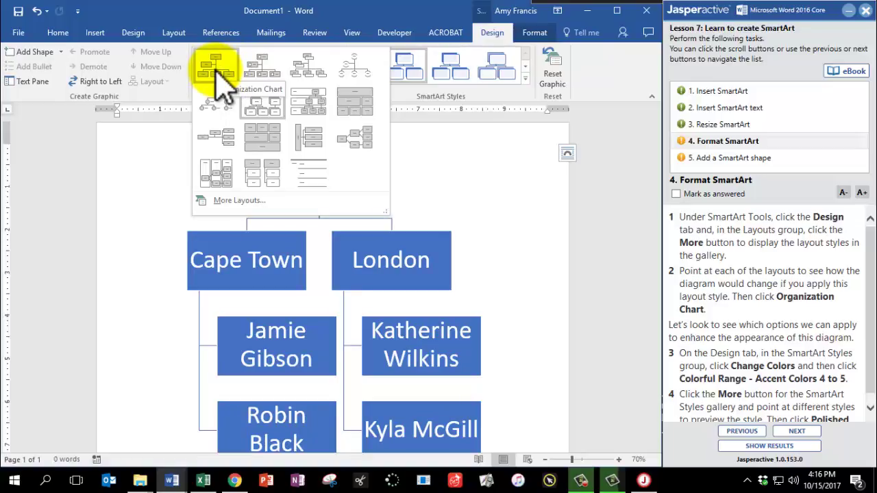
pyautogui.click(217, 68)
pyautogui.scroll(-1, 822, 337)
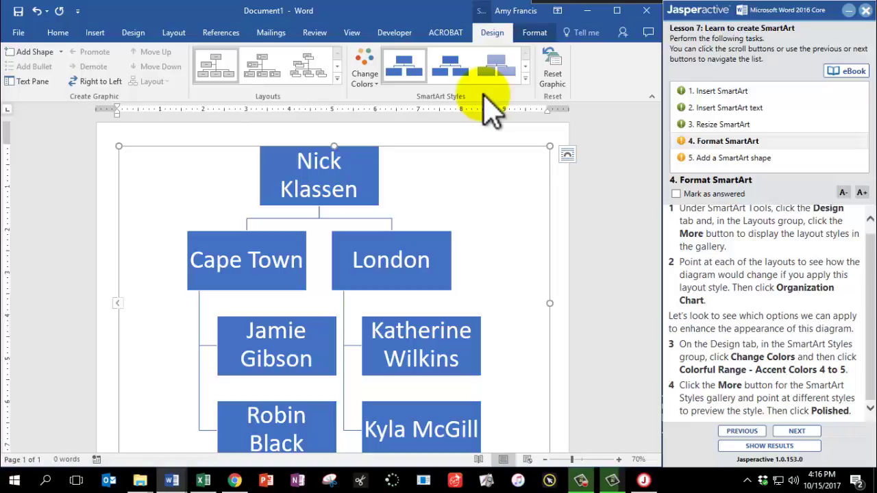
# Apply Colorful Range - Accent Colors 4 to 5 and the Polished style, then mark the task answered.
pyautogui.click(367, 82)
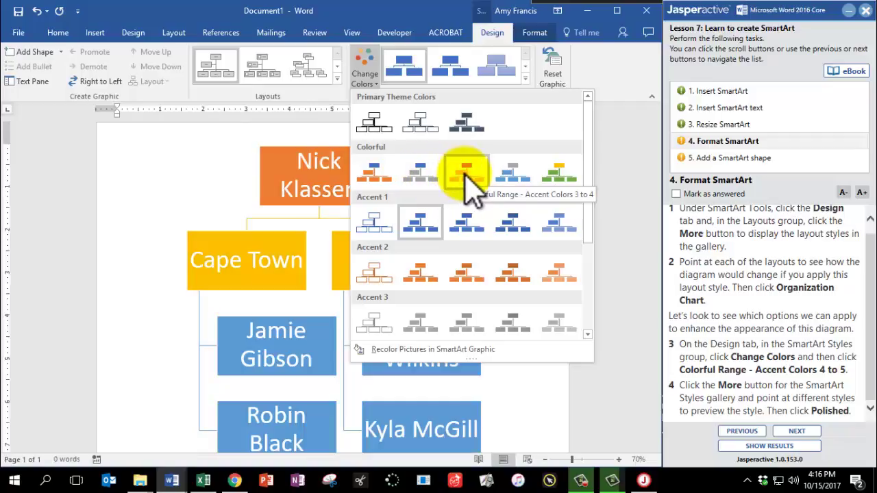
pyautogui.click(513, 178)
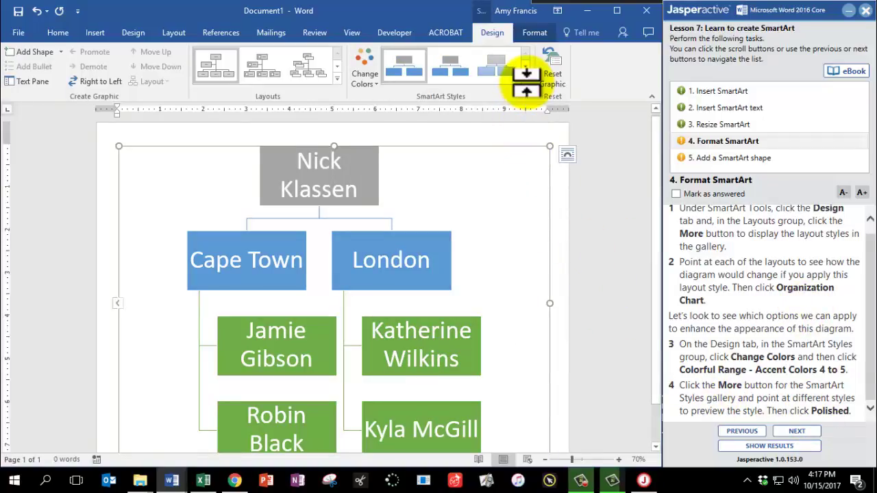
pyautogui.click(525, 80)
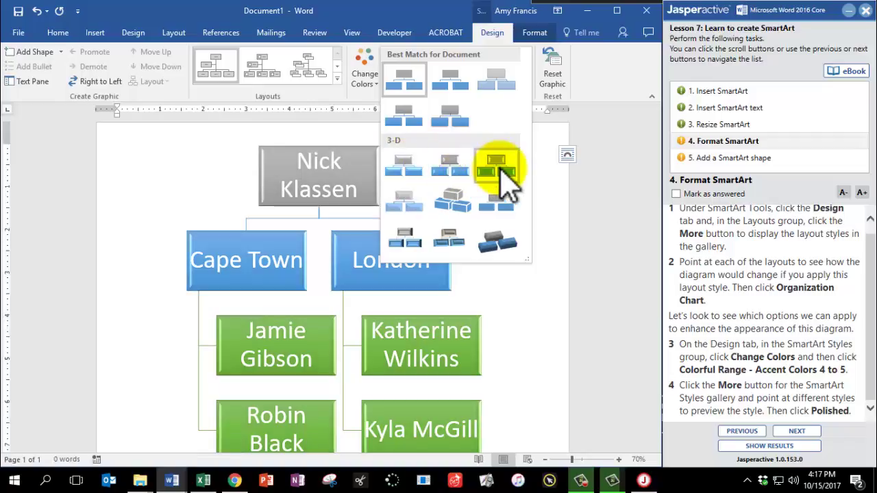
pyautogui.click(403, 166)
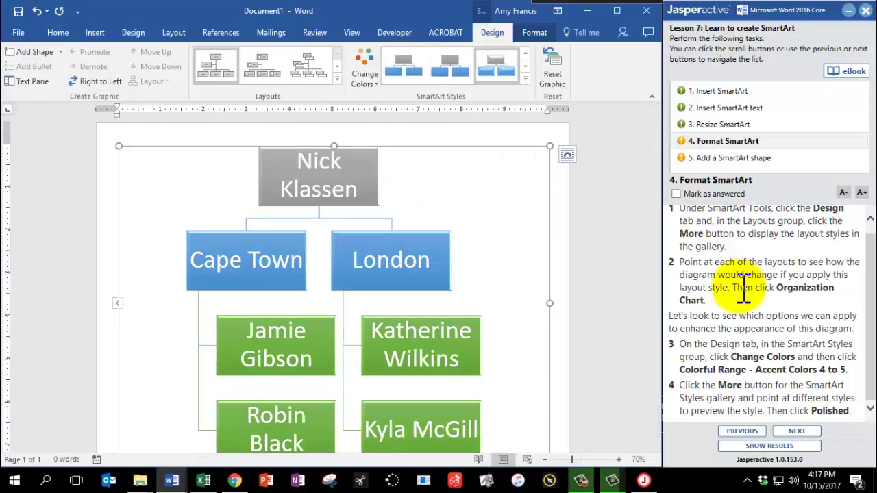
pyautogui.click(677, 193)
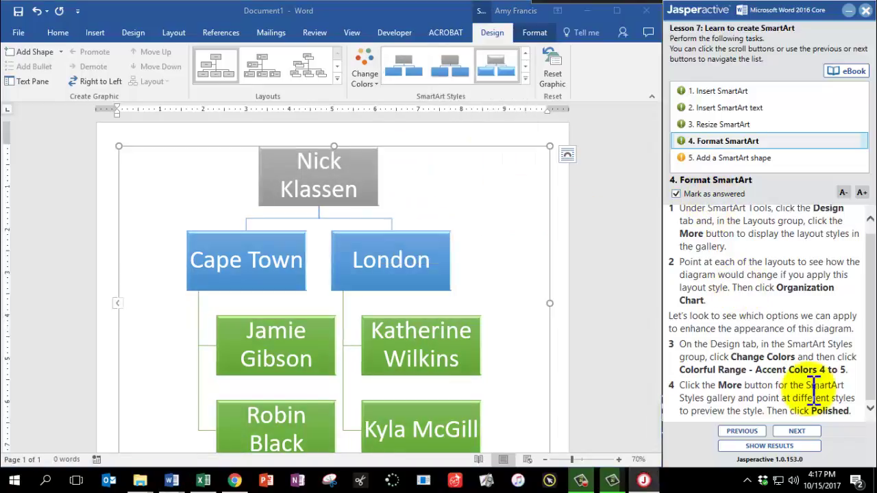
# Add a Toronto box beside London under the top manager.
pyautogui.click(797, 431)
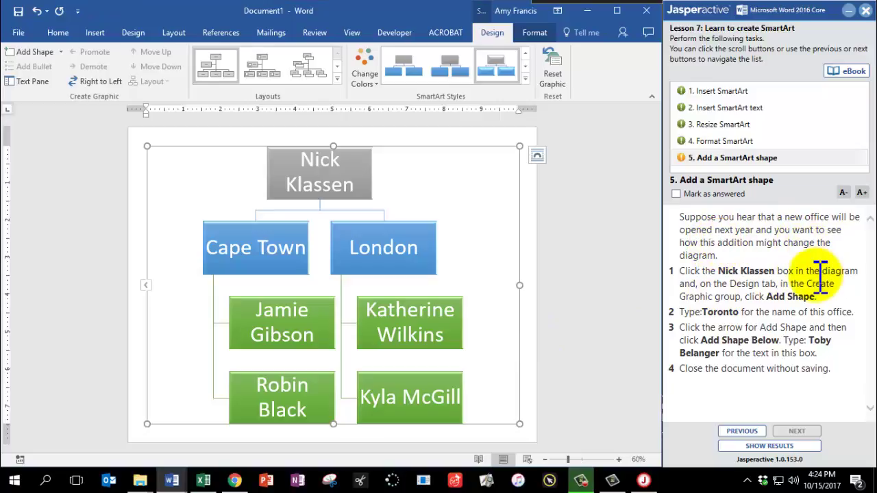
pyautogui.click(339, 167)
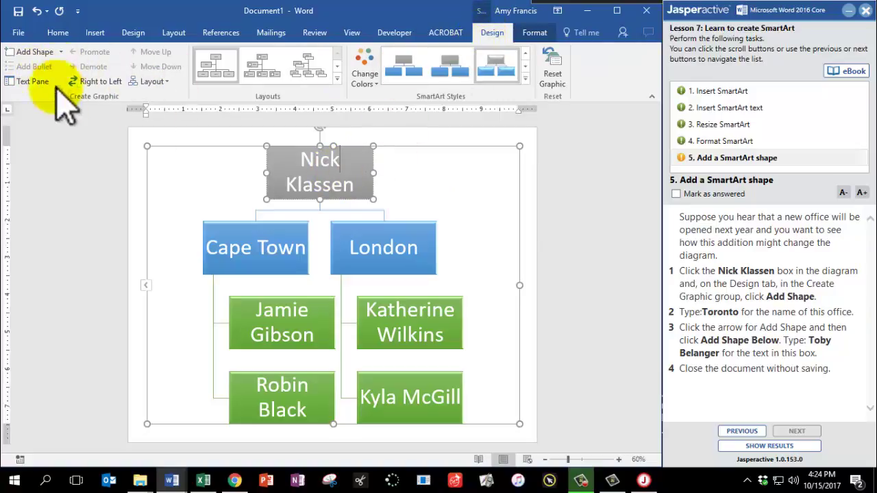
pyautogui.click(35, 52)
pyautogui.write('Toronto')
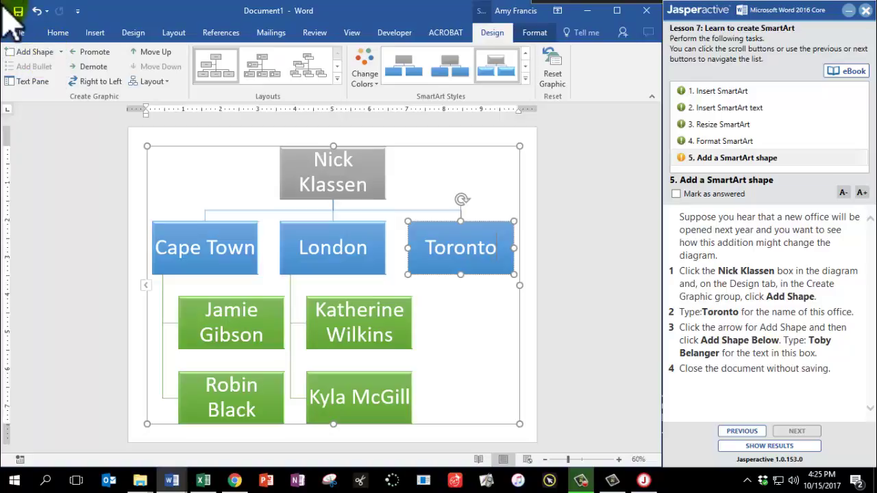
# Add a box below Toronto and enter a staff member's name in it.
pyautogui.click(61, 52)
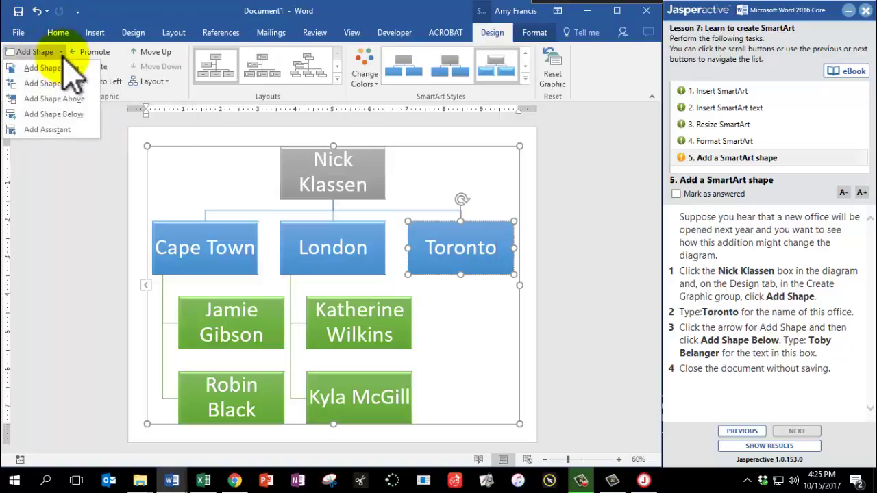
pyautogui.click(63, 115)
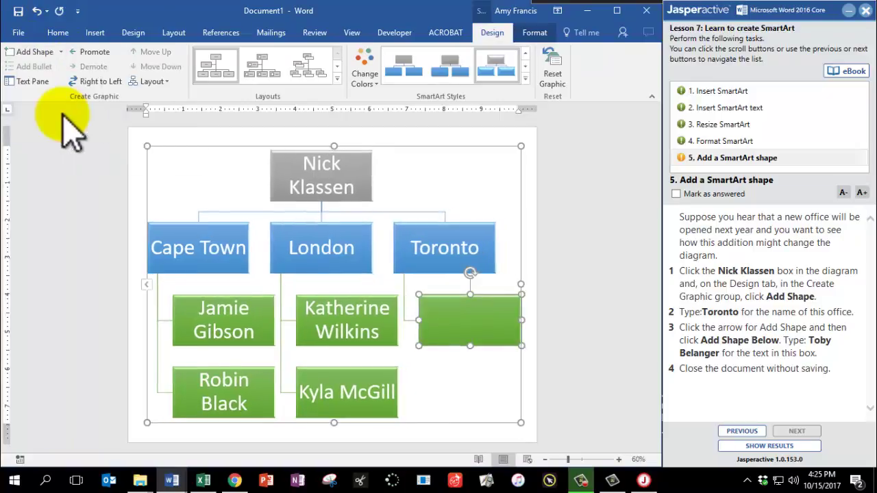
pyautogui.write('Toby Bel')
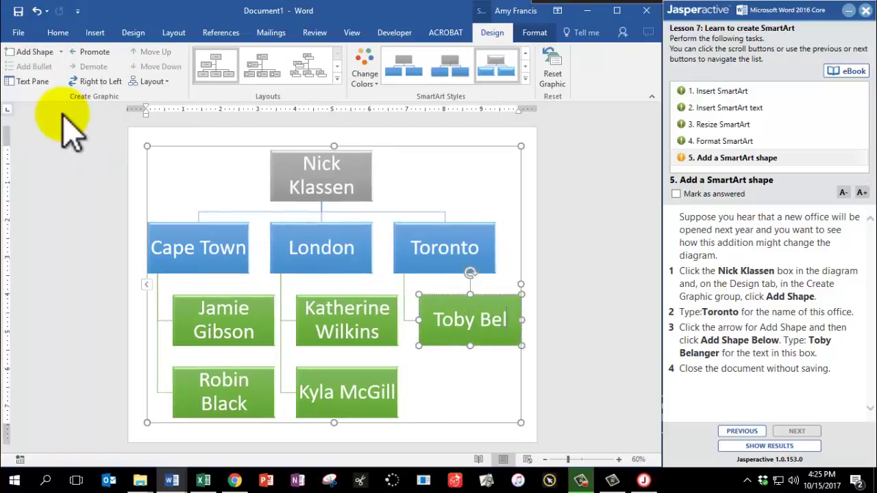
pyautogui.write('anger')
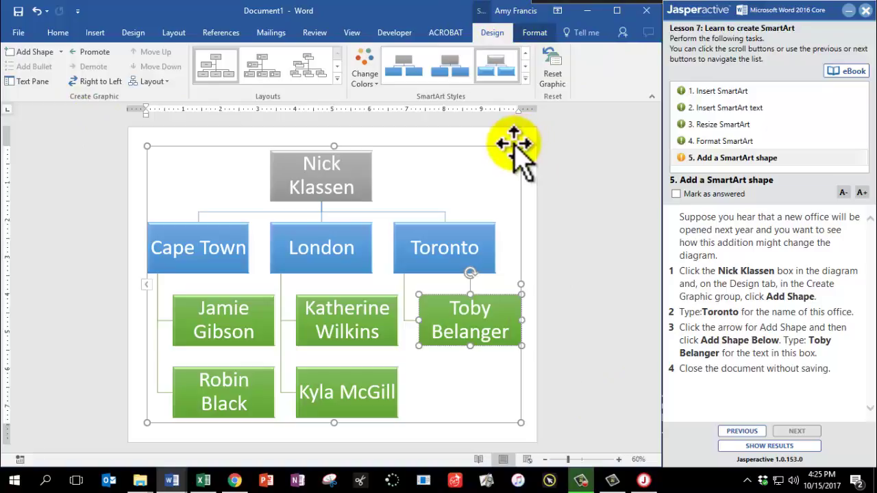
pyautogui.hotkey('ctrl', 'z')
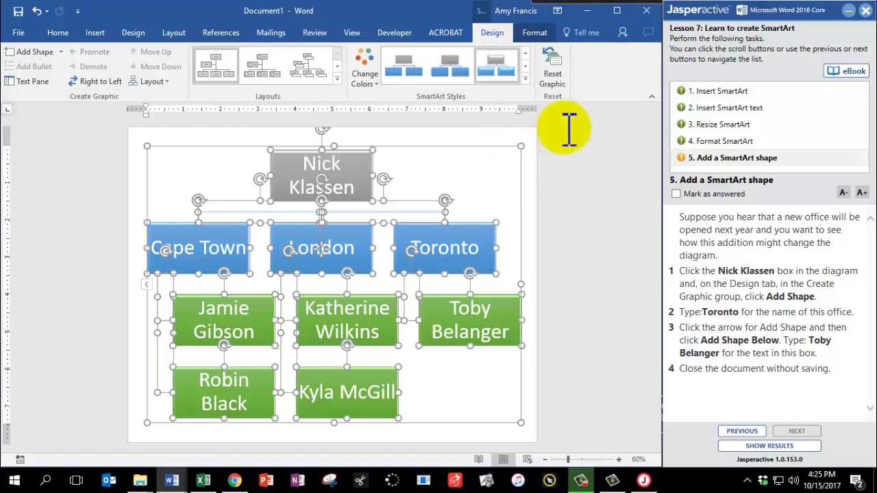
# Close the Word document without saving and mark the last task as answered.
pyautogui.click(528, 240)
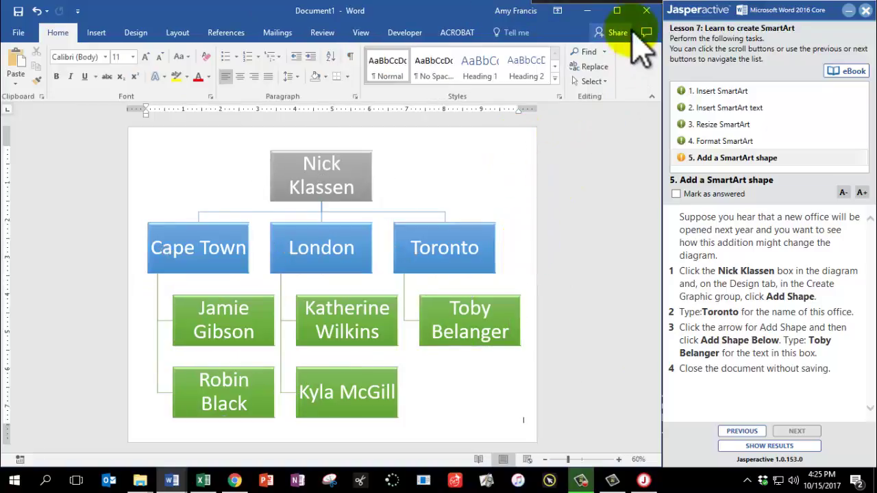
pyautogui.click(646, 11)
pyautogui.click(471, 298)
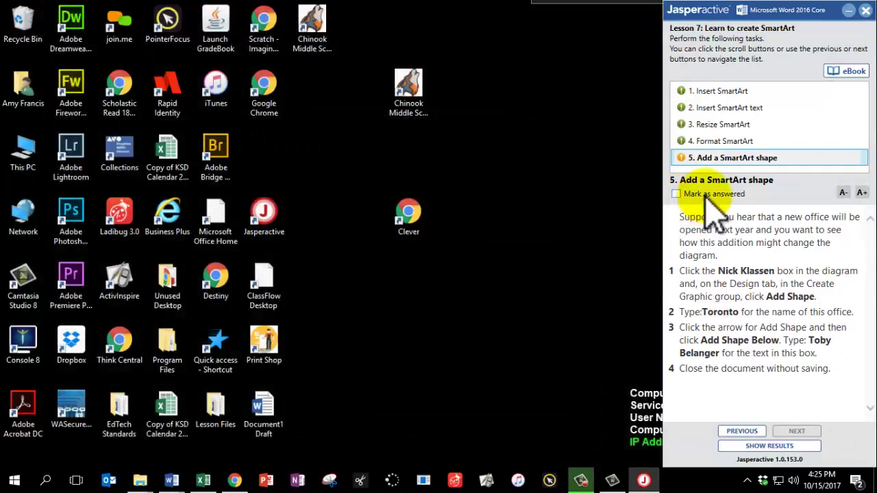
# Request and confirm the lesson results: all five SmartArt tasks correct, 100%.
pyautogui.click(676, 194)
pyautogui.click(781, 446)
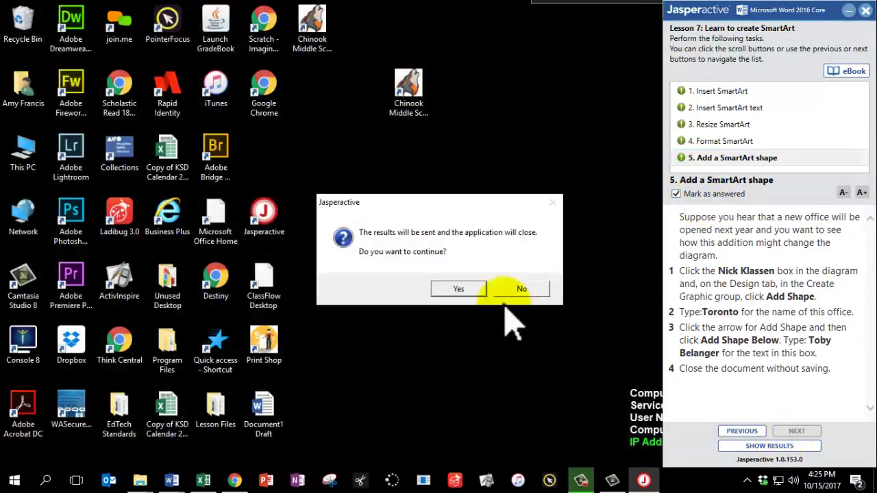
pyautogui.click(468, 291)
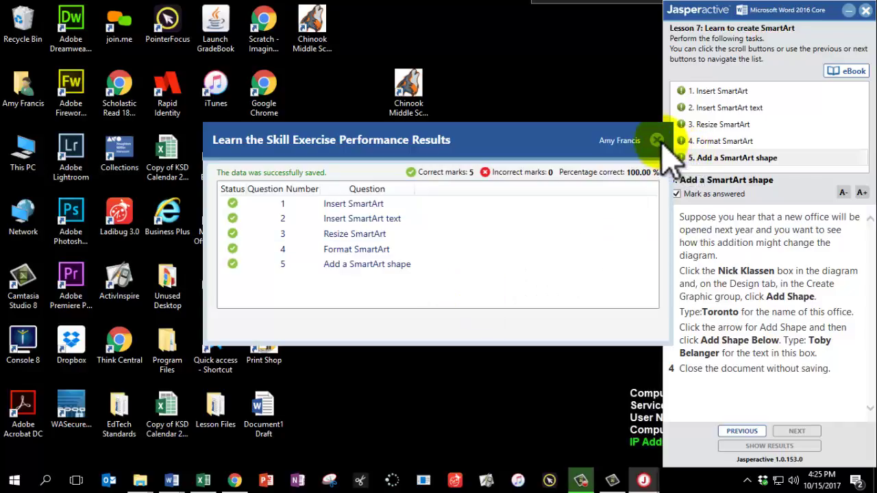
# Close the Performance Results window so Chrome loads the Jasperactive login page.
pyautogui.click(657, 140)
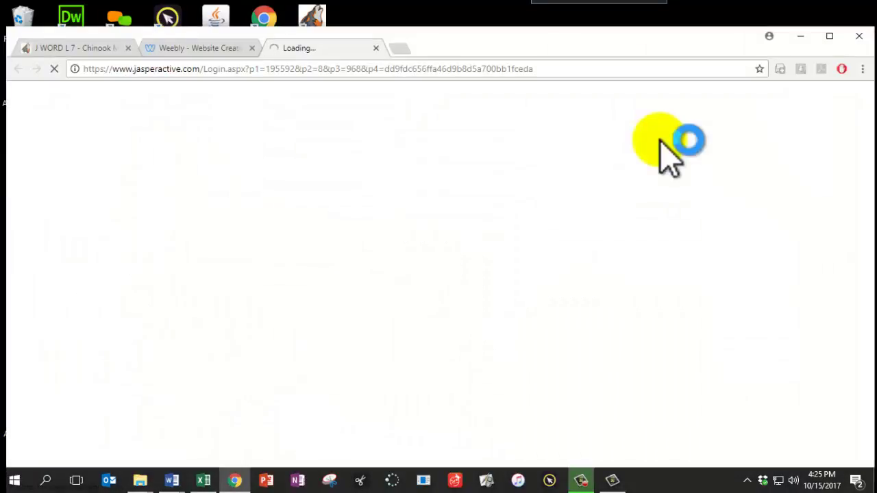